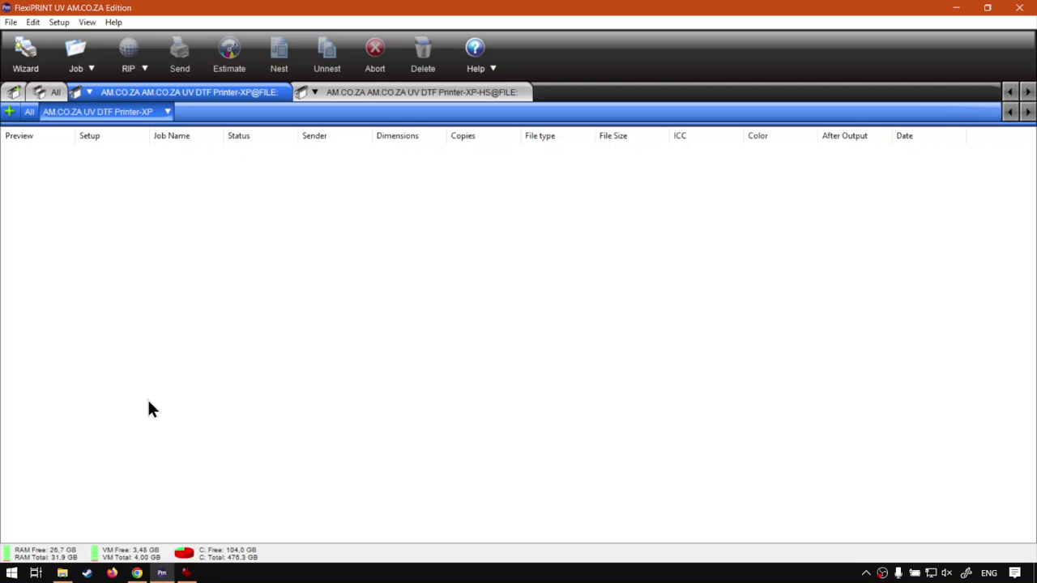
- Drag Gremmy PNG from the Sample Graphics folder onto FlexiPRINT to queue it as a Holding job
left_click(62, 573)
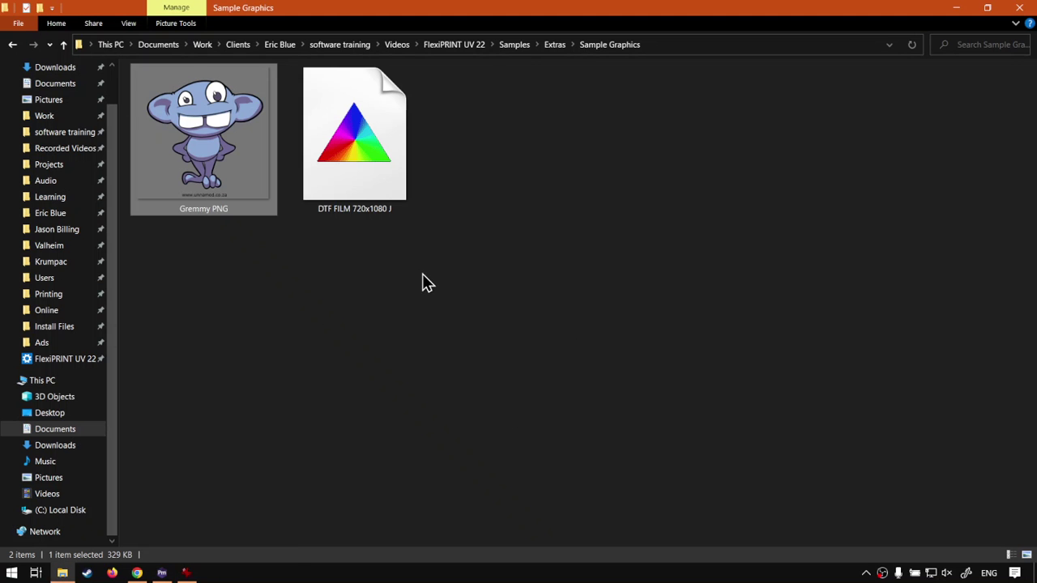
left_click(220, 160)
left_click_drag(221, 116, 211, 281)
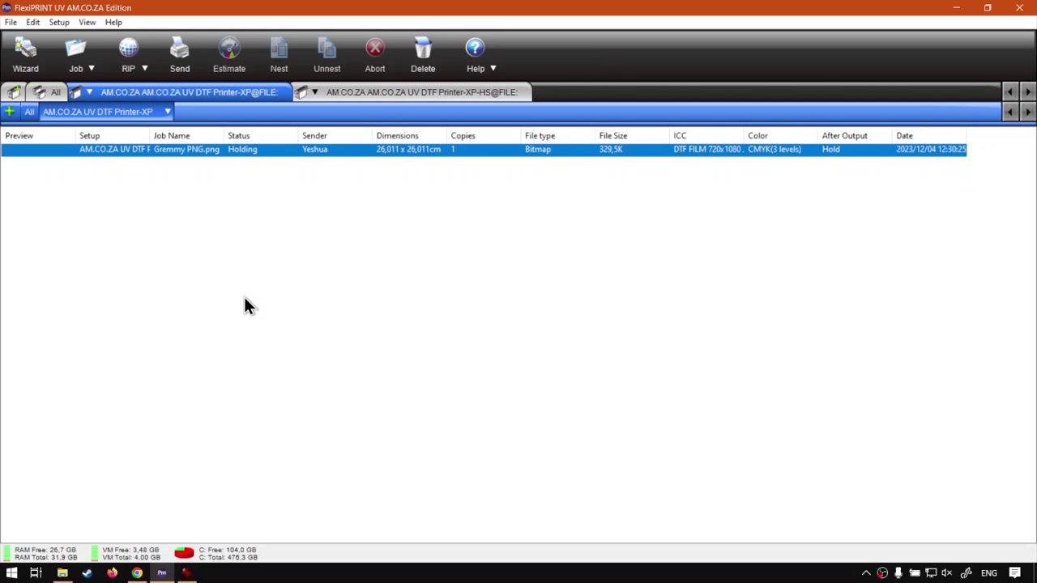
left_click(85, 58)
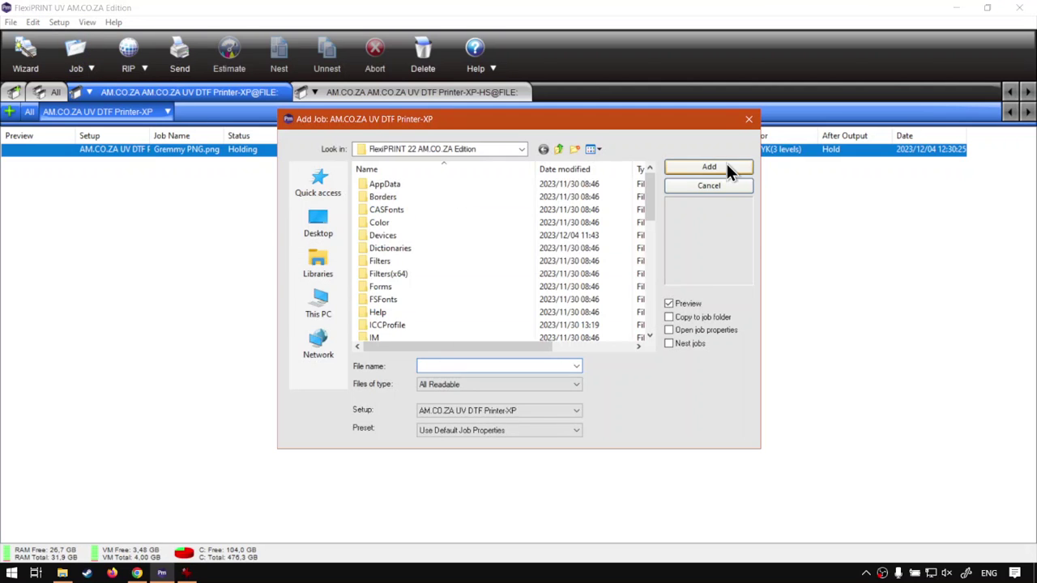
left_click(720, 189)
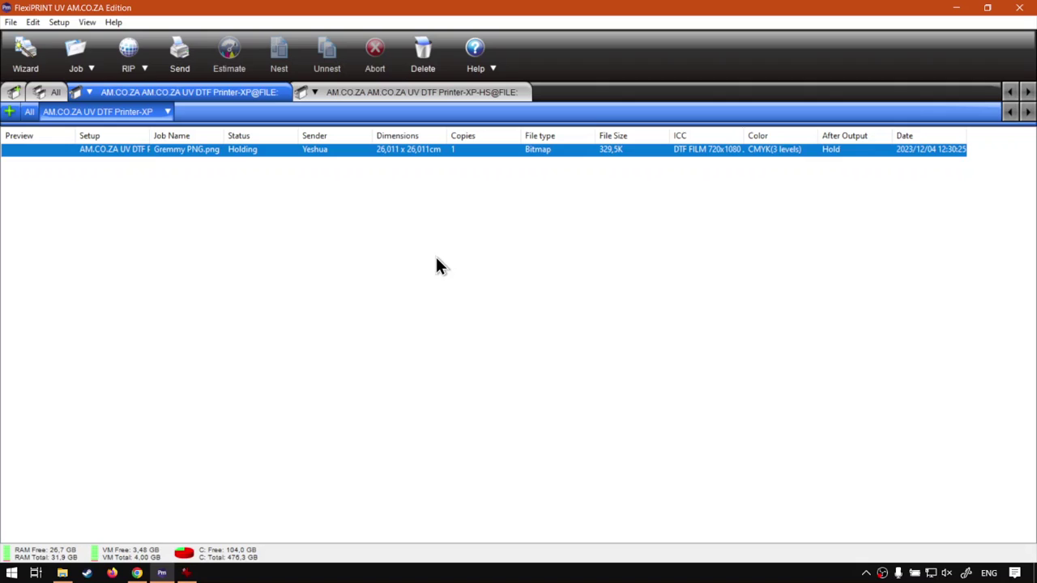
left_click(12, 22)
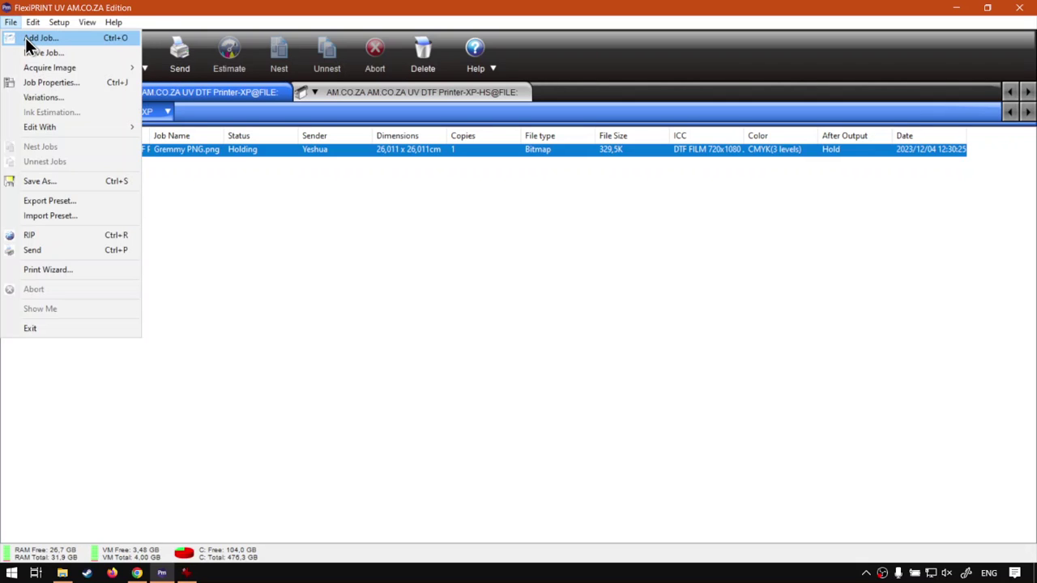
left_click(600, 302)
left_click(587, 297)
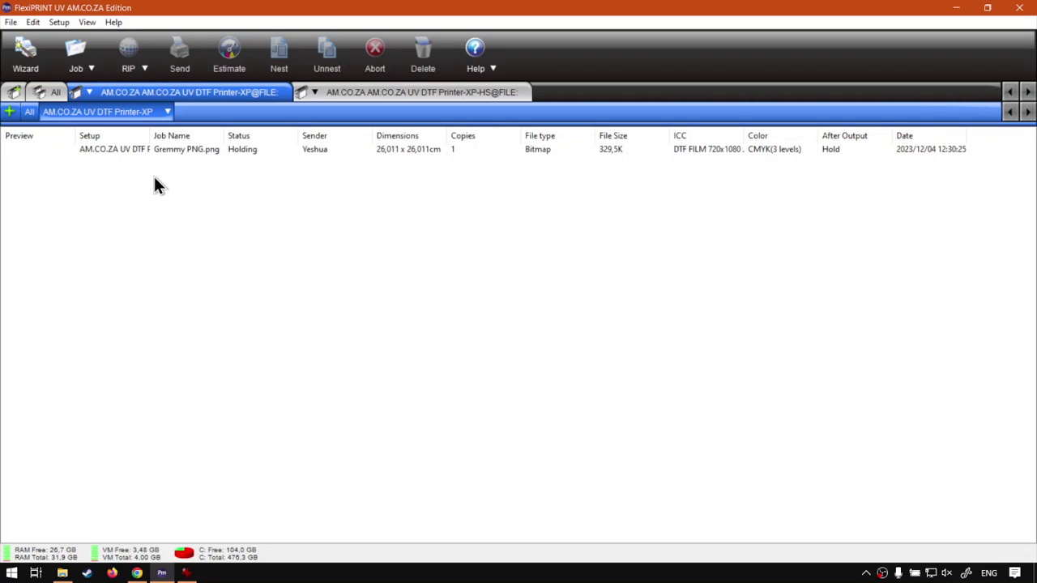
- Open Job Properties for the Gremmy PNG job and move the window to the right
right_click(164, 151)
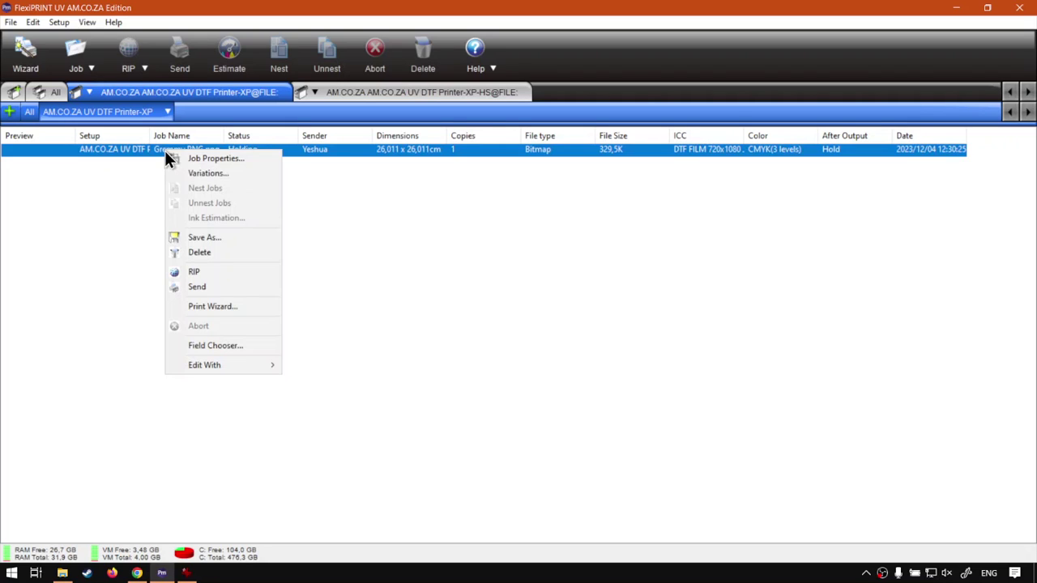
left_click(242, 161)
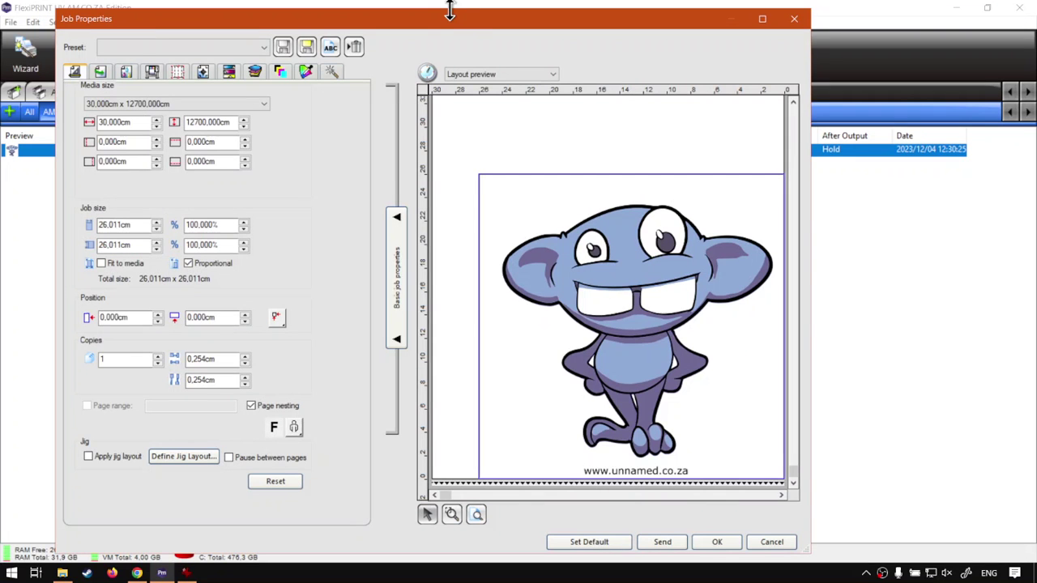
left_click_drag(453, 23, 544, 23)
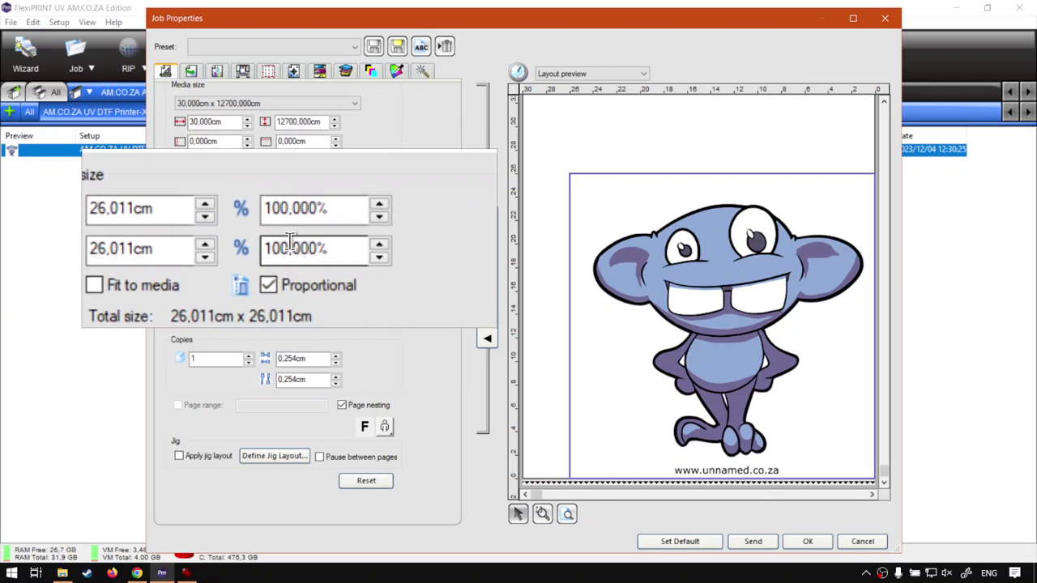
- Untick Proportional and toggle Fit to media to size the artwork at 30 × 30 cm
left_click(278, 263)
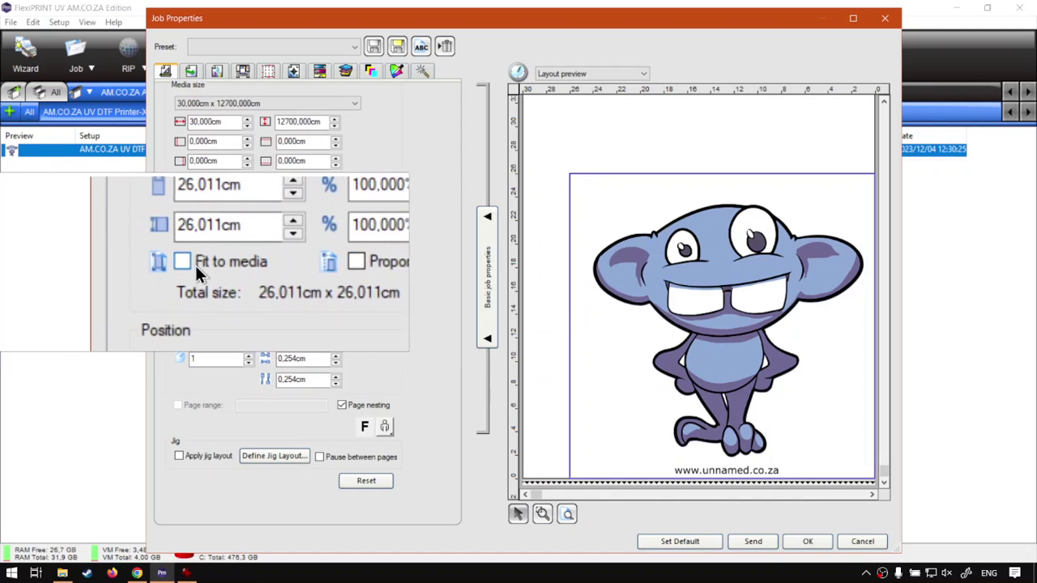
left_click(194, 263)
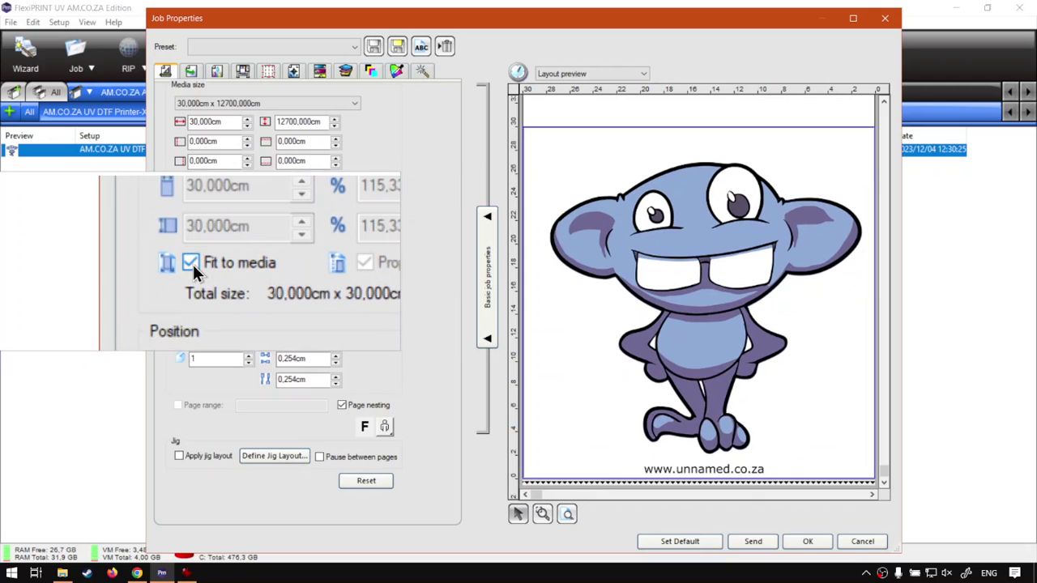
left_click(192, 264)
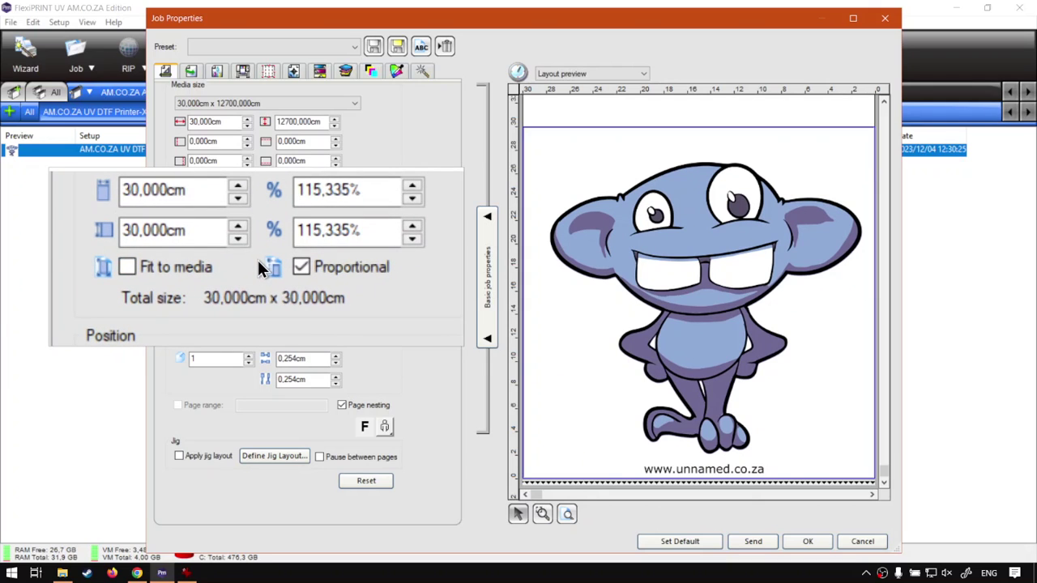
- Select the artwork in the layout preview and shrink it with its corner handle
left_click(279, 262)
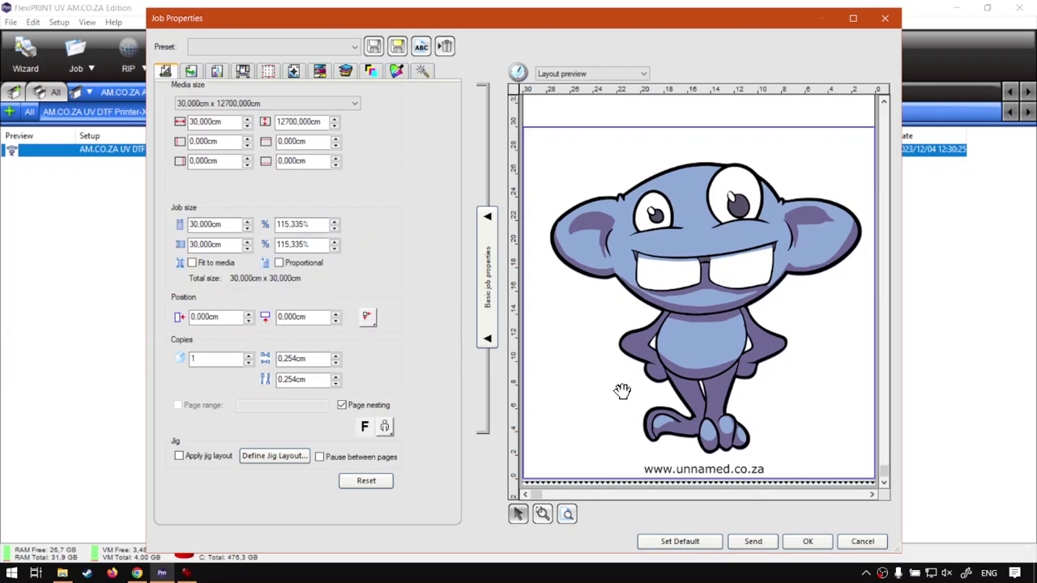
left_click(722, 397)
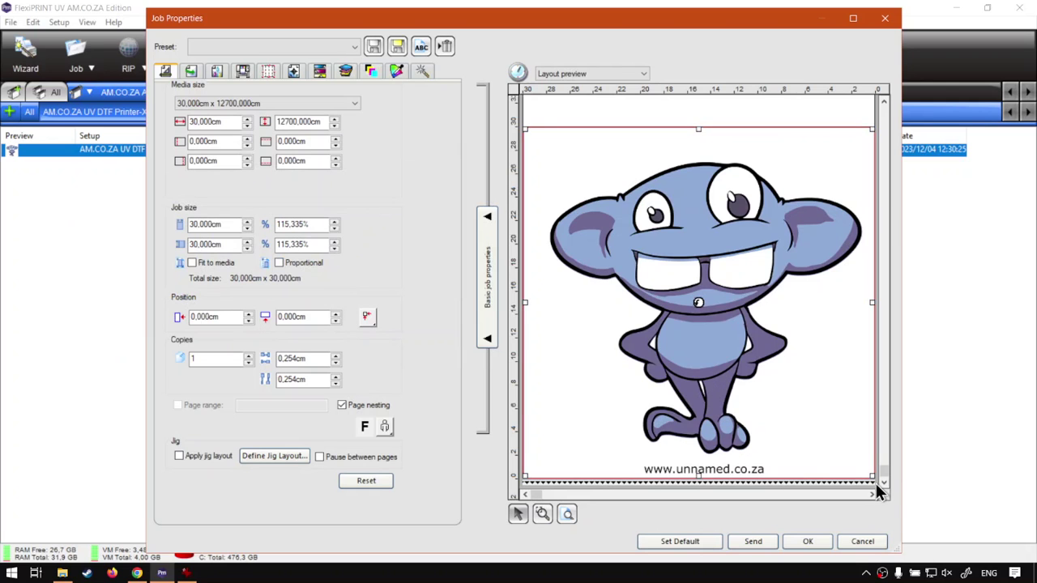
left_click_drag(877, 486, 734, 380)
left_click_drag(665, 321, 672, 301)
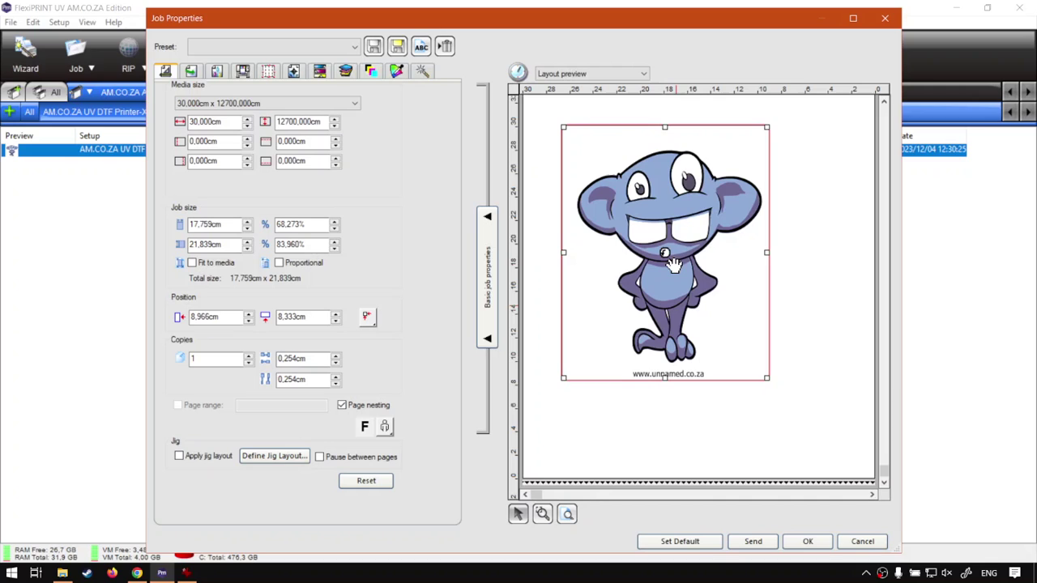
- Rotate the artwork through successive 90° turns until it is upright again
left_click(664, 255)
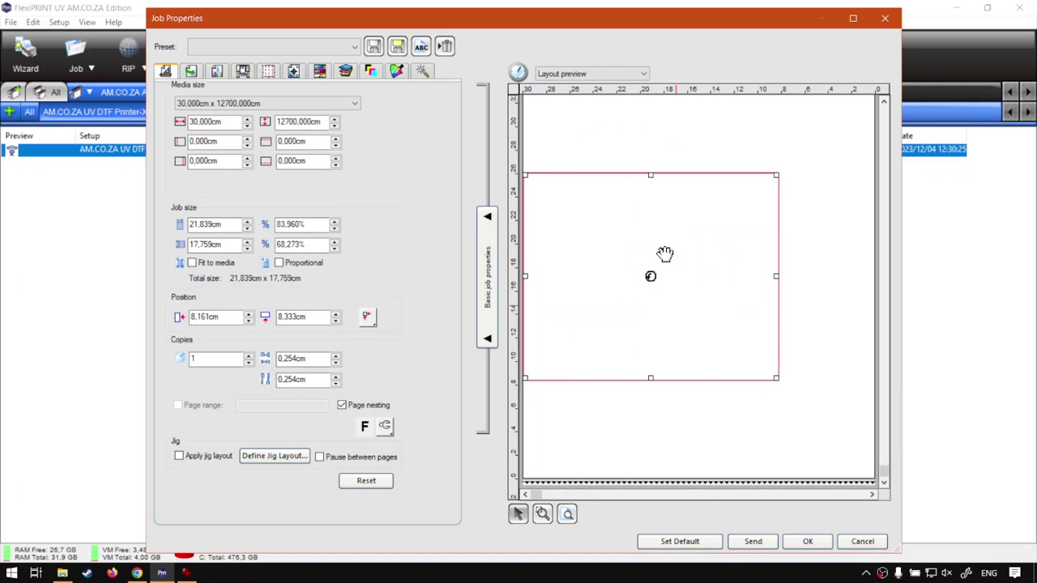
left_click(648, 274)
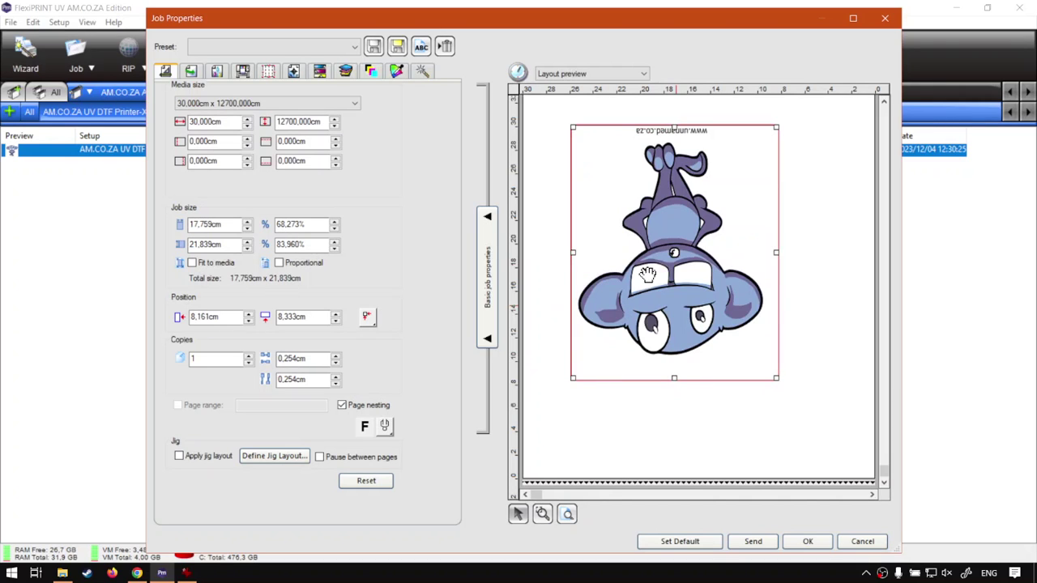
left_click(672, 253)
left_click(652, 275)
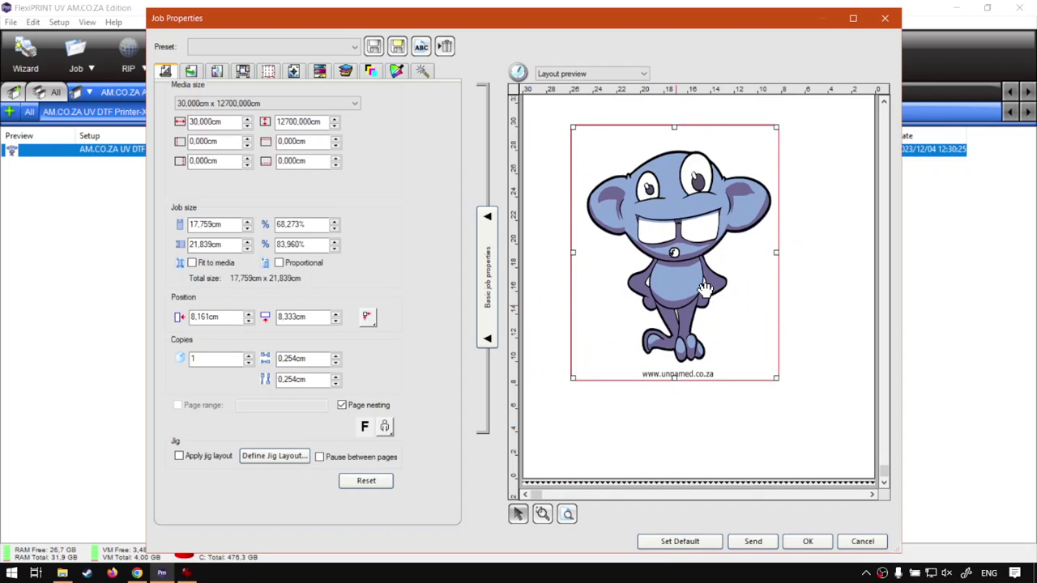
- Move the artwork and narrow it to 13.621 cm wide on the media
left_click_drag(701, 280, 730, 302)
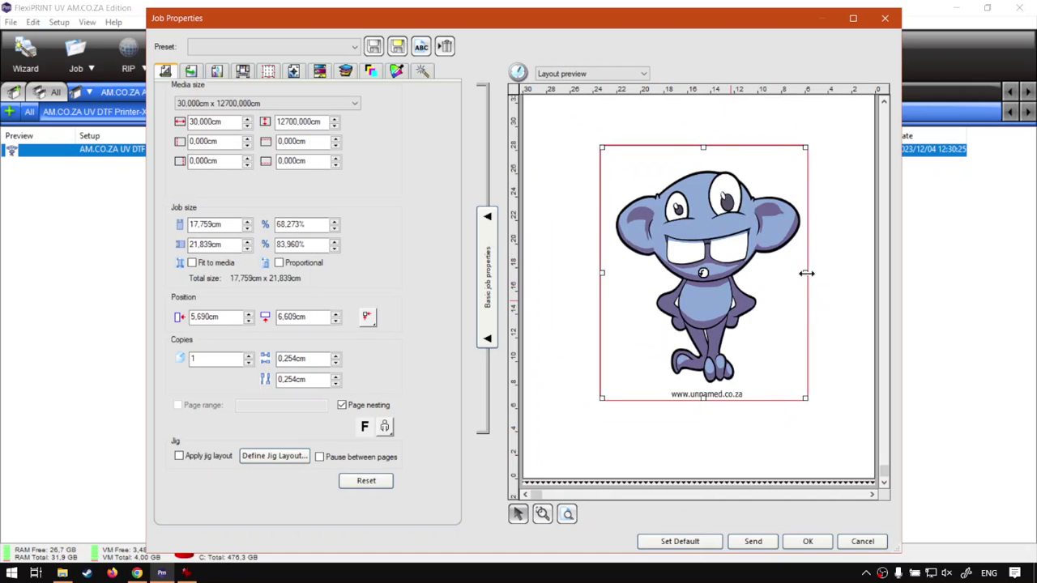
left_click_drag(805, 273, 764, 273)
left_click_drag(679, 323, 706, 323)
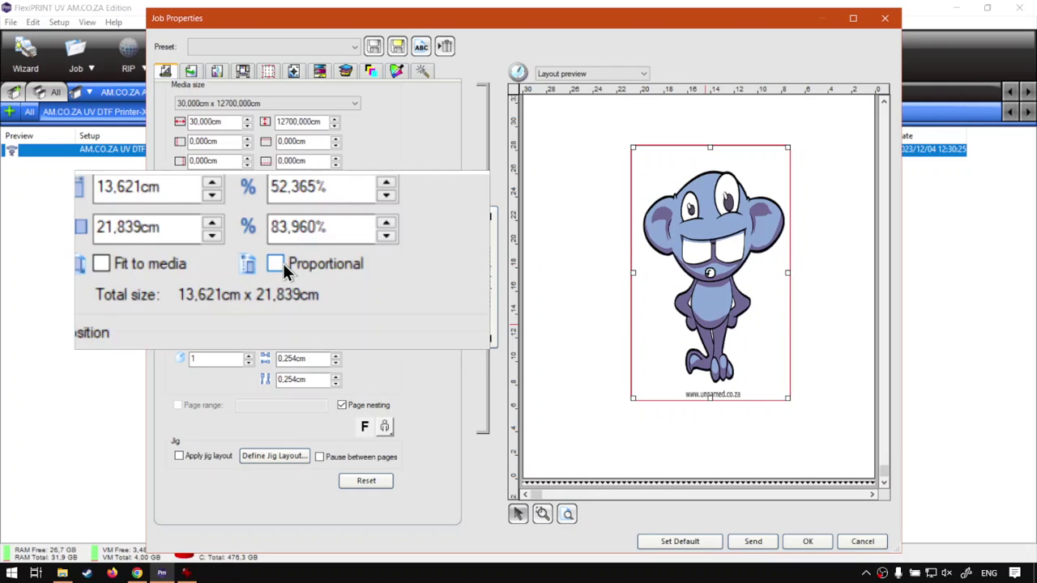
- Re-enable Proportional and enlarge the artwork to 29,080 cm square at X 0,402 / Y 2,184 cm
left_click(280, 264)
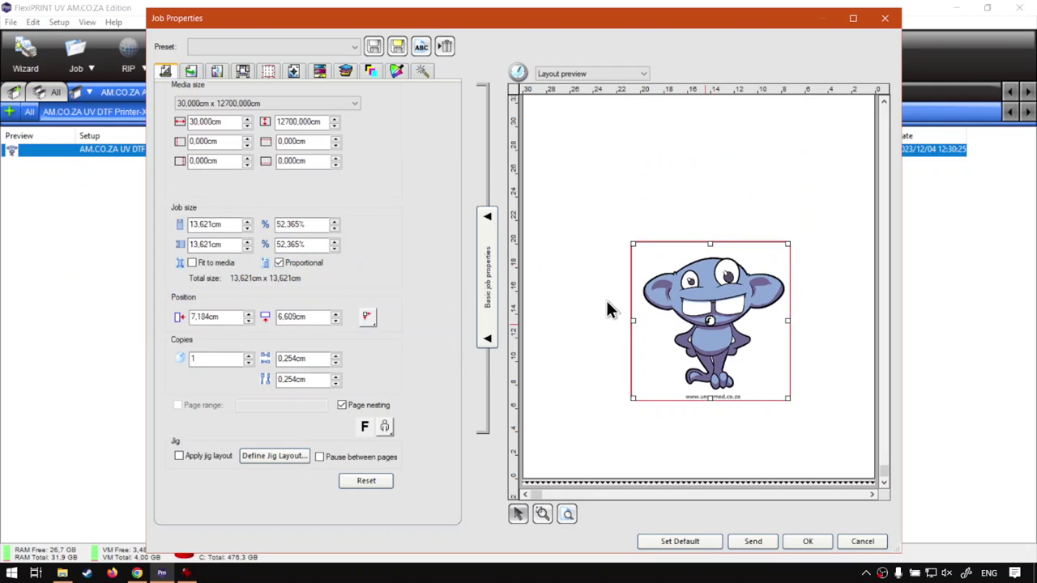
left_click_drag(720, 286, 711, 275)
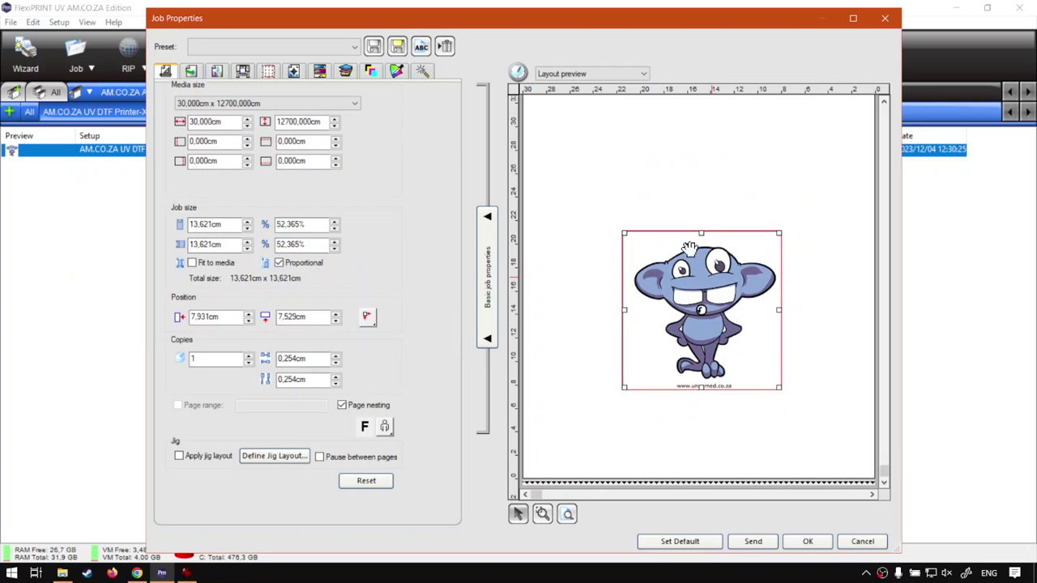
left_click_drag(627, 235, 554, 128)
left_click_drag(789, 389, 856, 444)
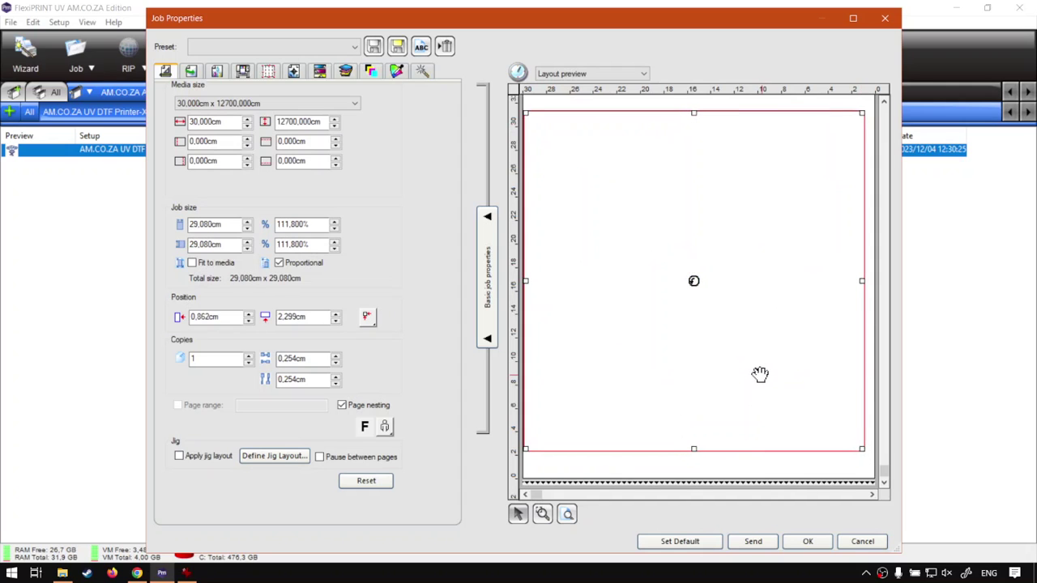
left_click_drag(765, 373, 767, 375)
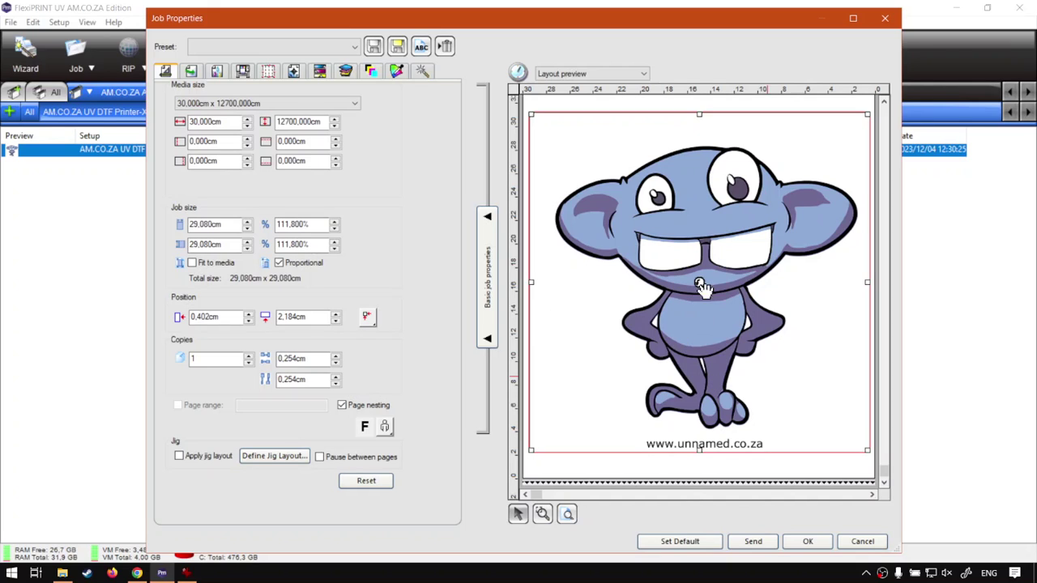
- Enable Preview output channels on the Output Channel Preview tab, showing Cyan only
left_click(371, 74)
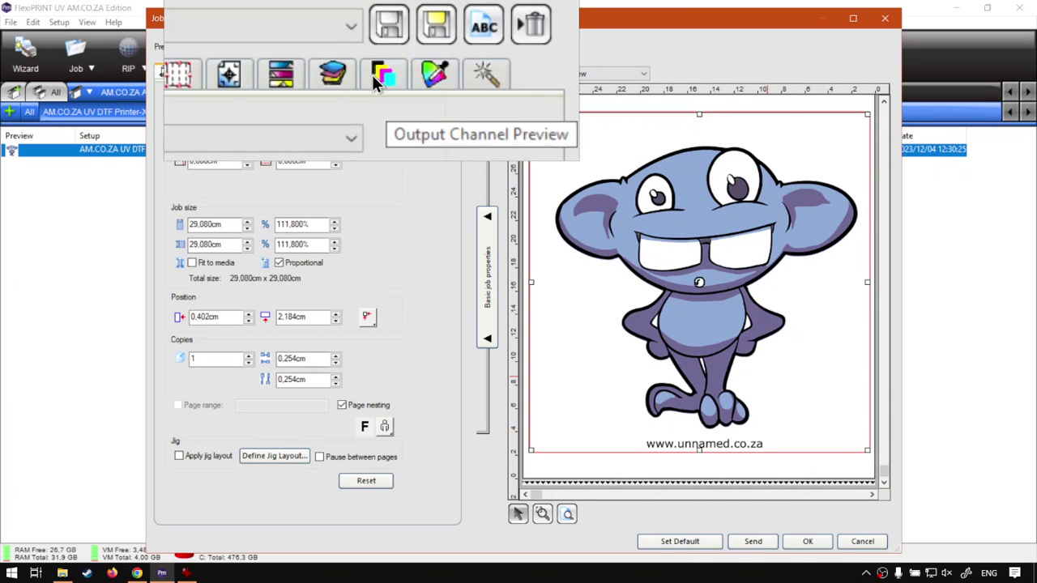
left_click(372, 74)
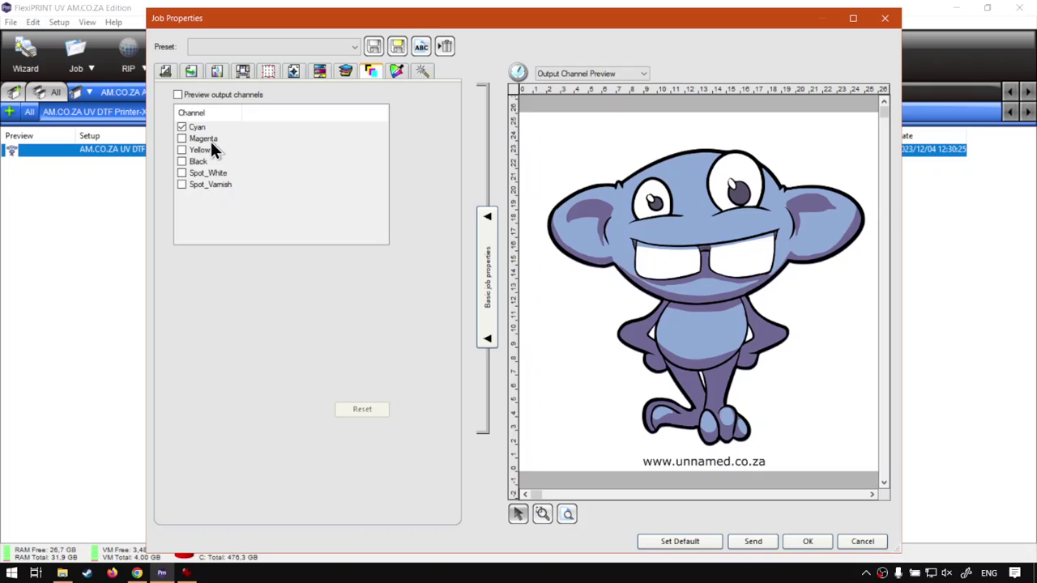
left_click(178, 94)
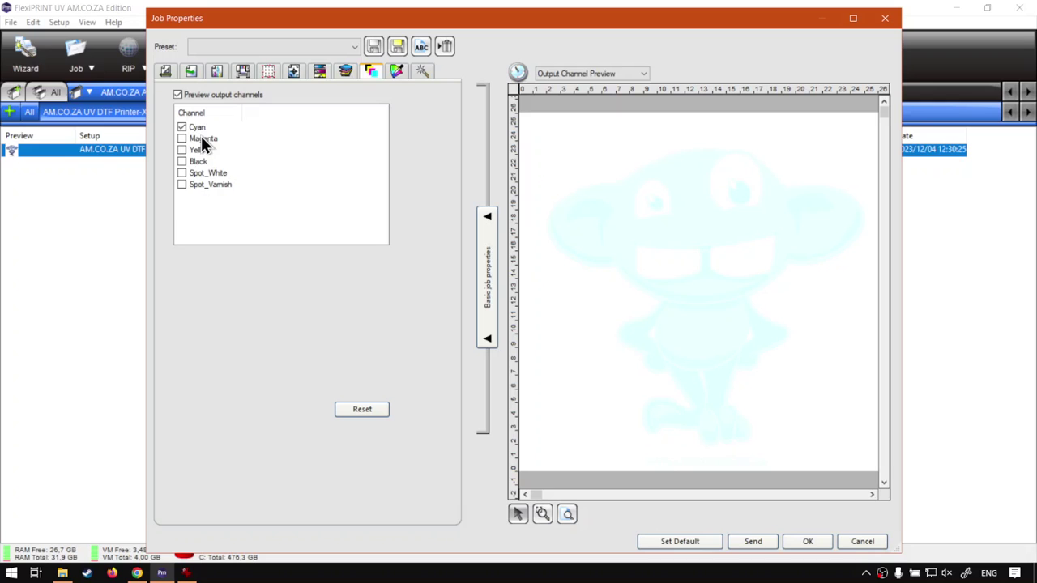
- Add Magenta and Yellow to Cyan, then narrow the preview to the Black channel alone
left_click(183, 140)
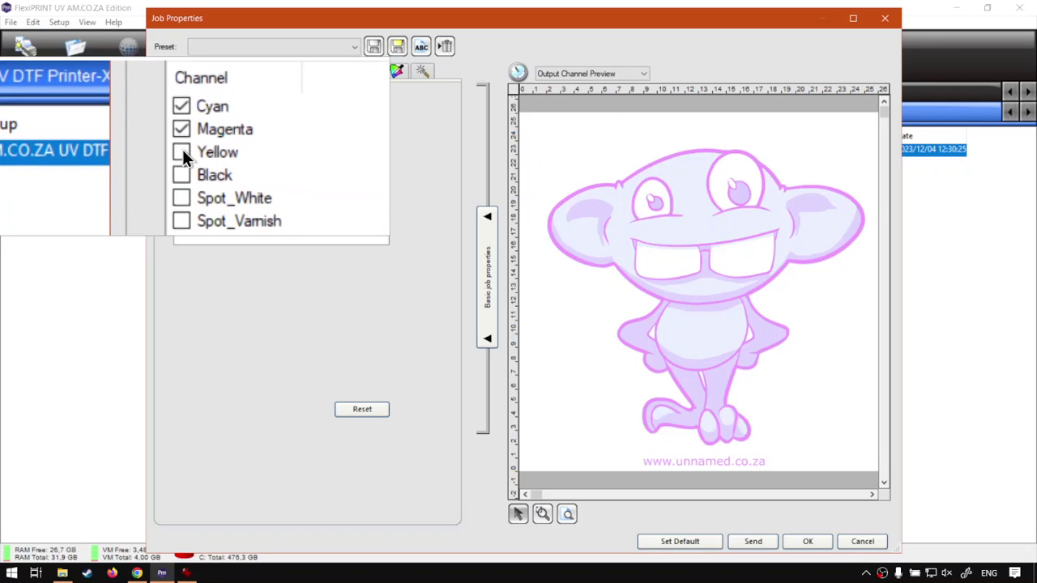
left_click(181, 154)
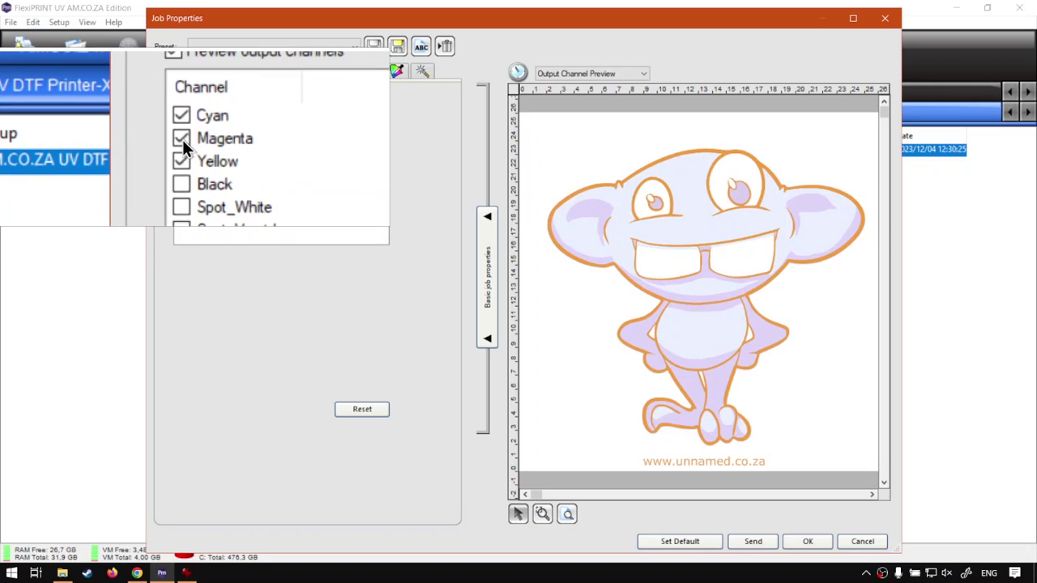
left_click(183, 139)
left_click(183, 127)
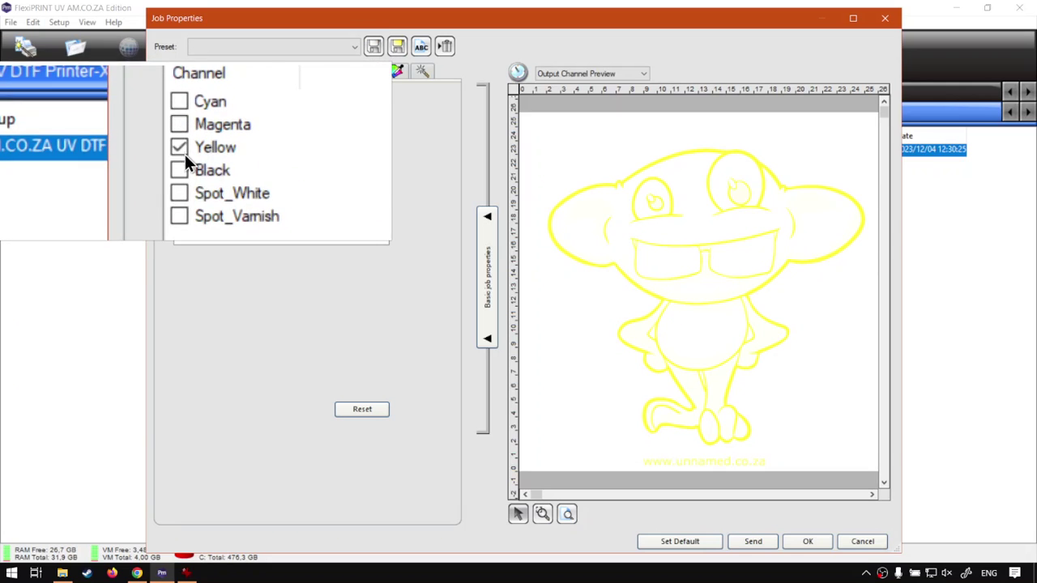
left_click(183, 153)
left_click(183, 166)
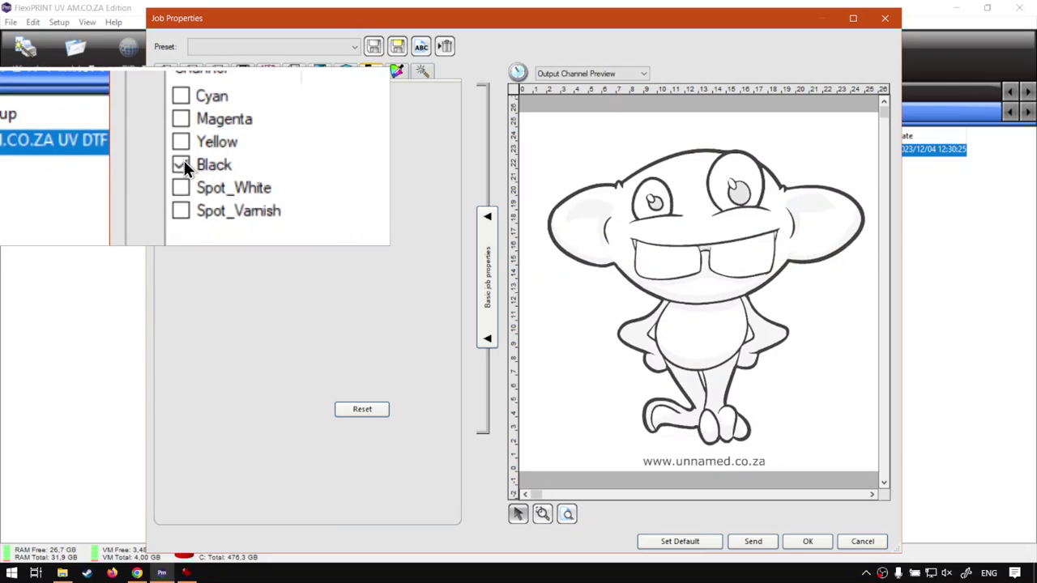
- Add Yellow, Magenta and Cyan to show all four process colours, then untick all four
left_click(183, 155)
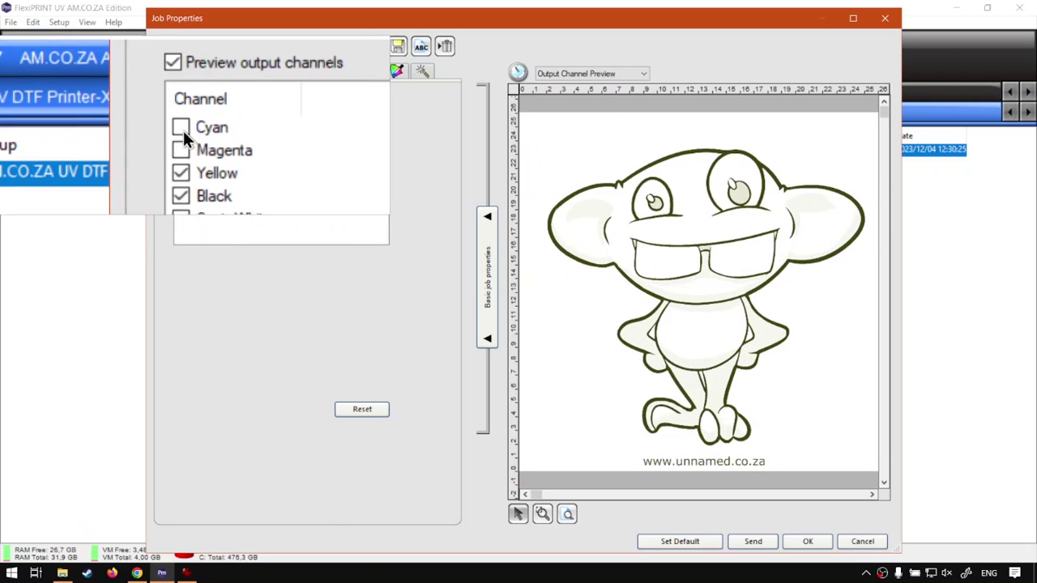
left_click(183, 138)
left_click(181, 127)
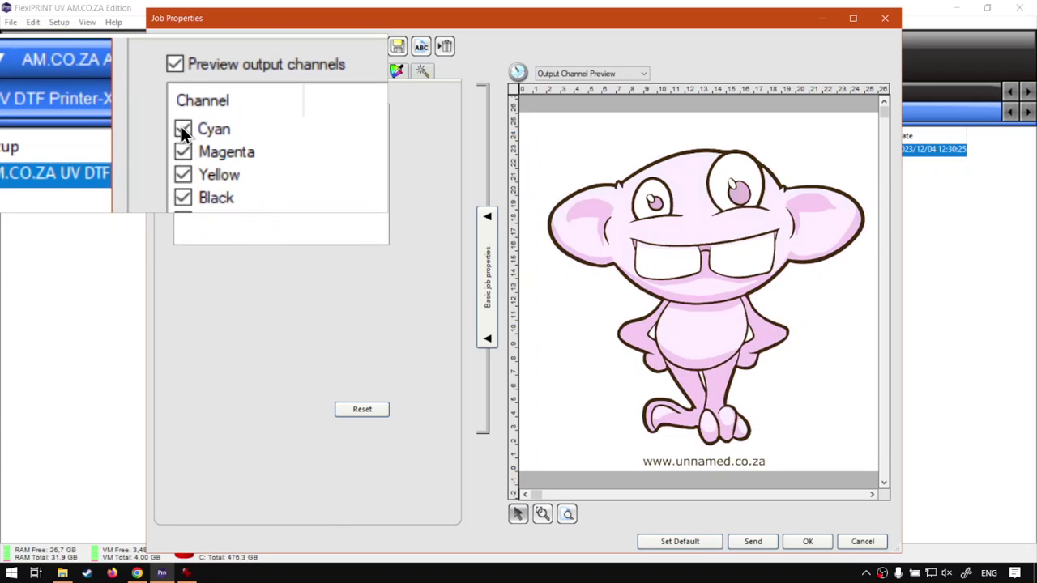
left_click(180, 127)
left_click(181, 139)
left_click(182, 152)
left_click(184, 158)
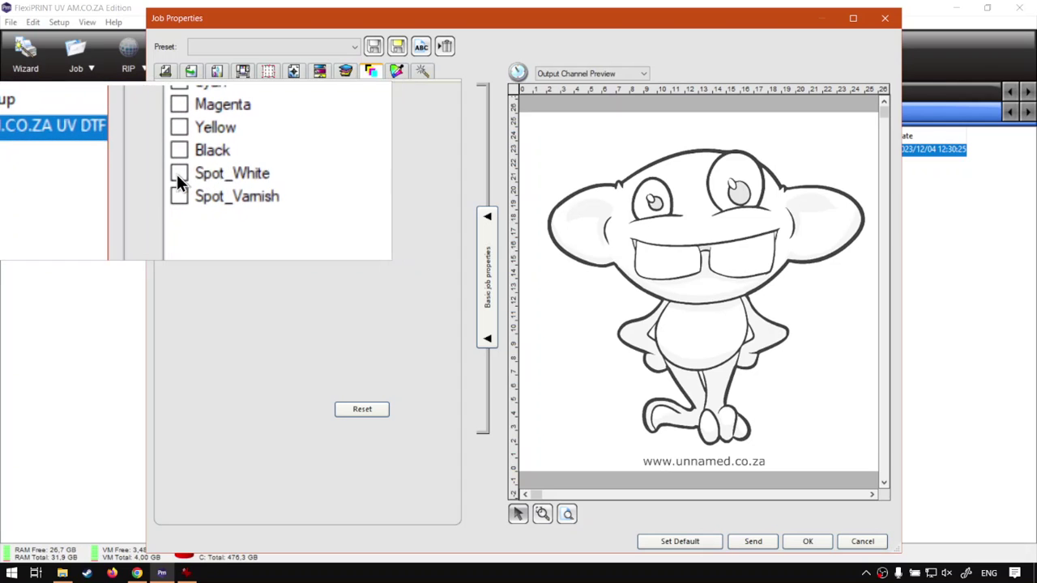
- Preview Spot_White alone, then swap it for Spot_Varnish and switch that off
left_click(176, 174)
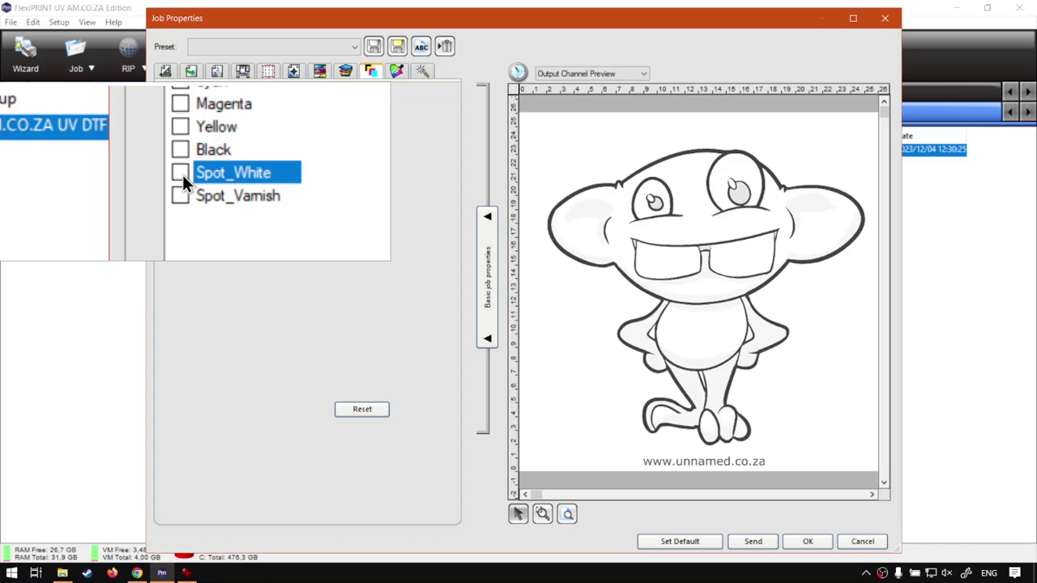
left_click(183, 174)
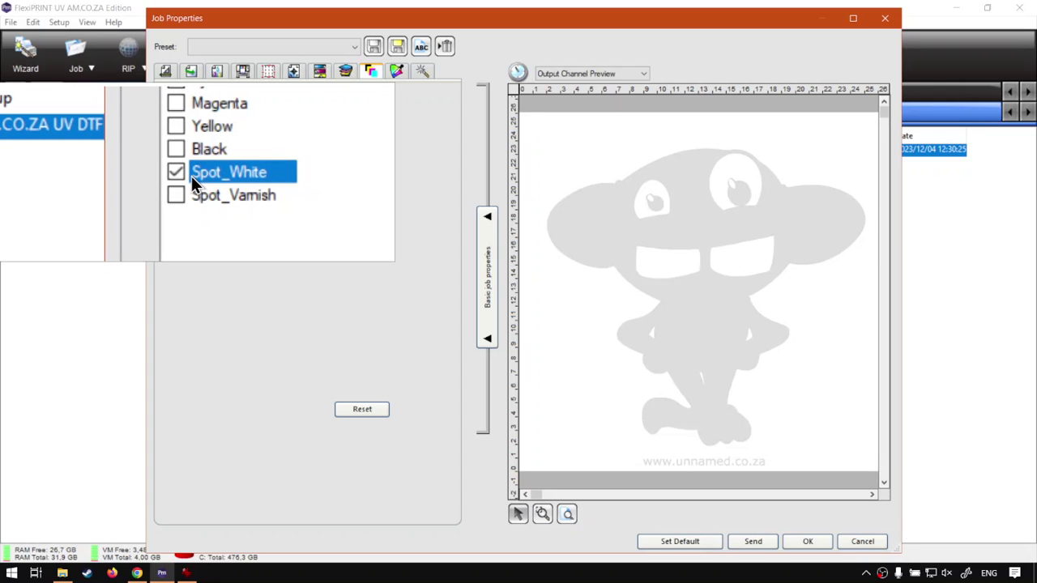
left_click(183, 174)
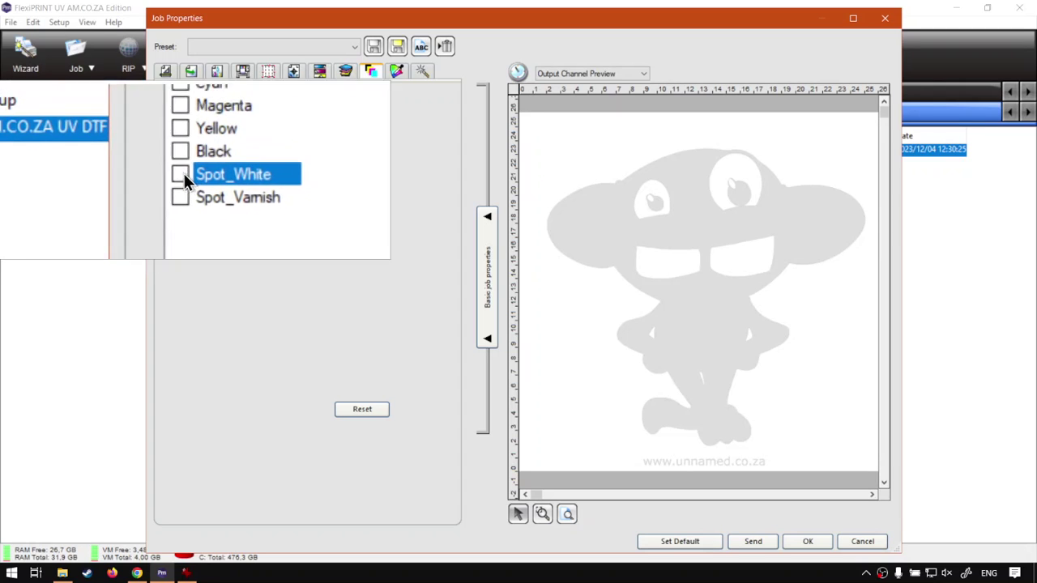
left_click(182, 186)
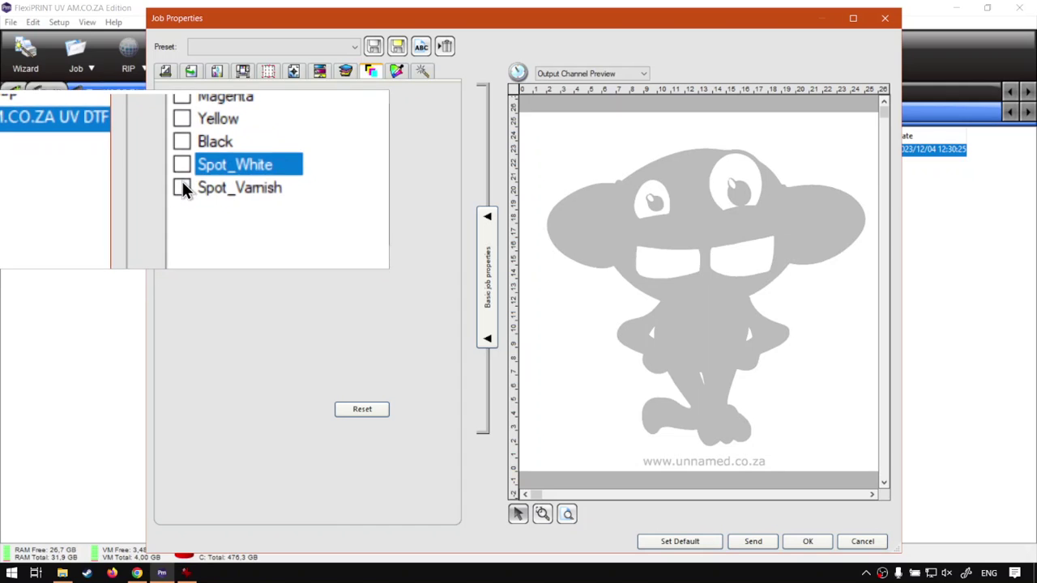
left_click(182, 183)
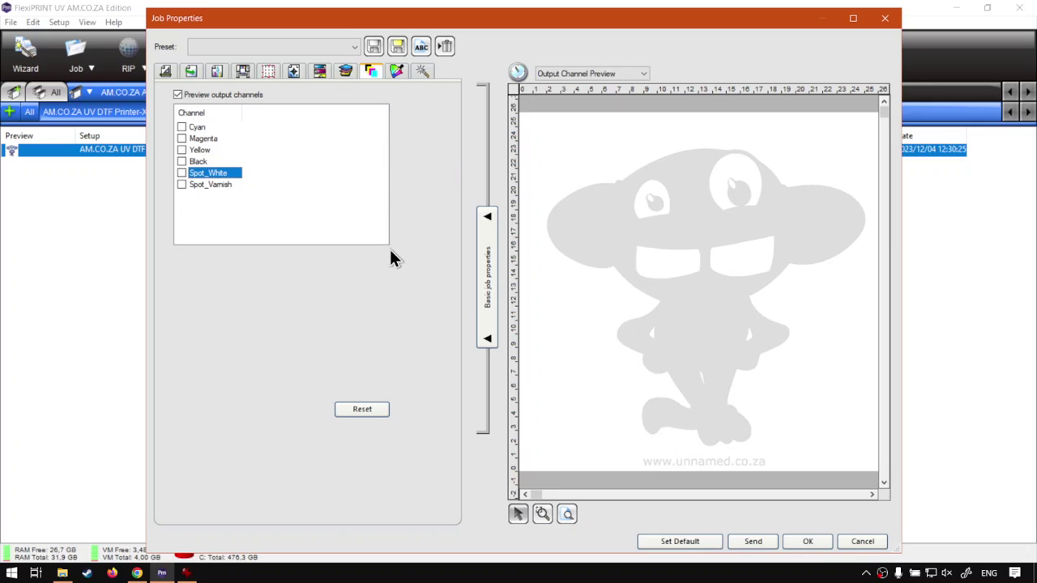
- Switch to the softwaretraining.co.za Software Training Videos page in Chrome and scroll briefly
left_click(139, 571)
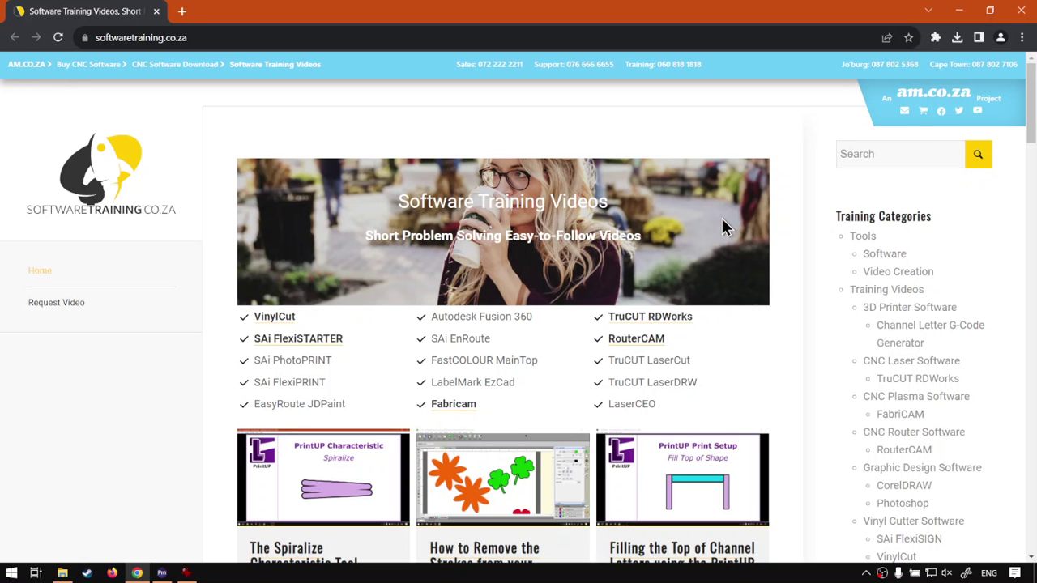
scroll(451, 359, "down", 4)
scroll(448, 357, "up", 4)
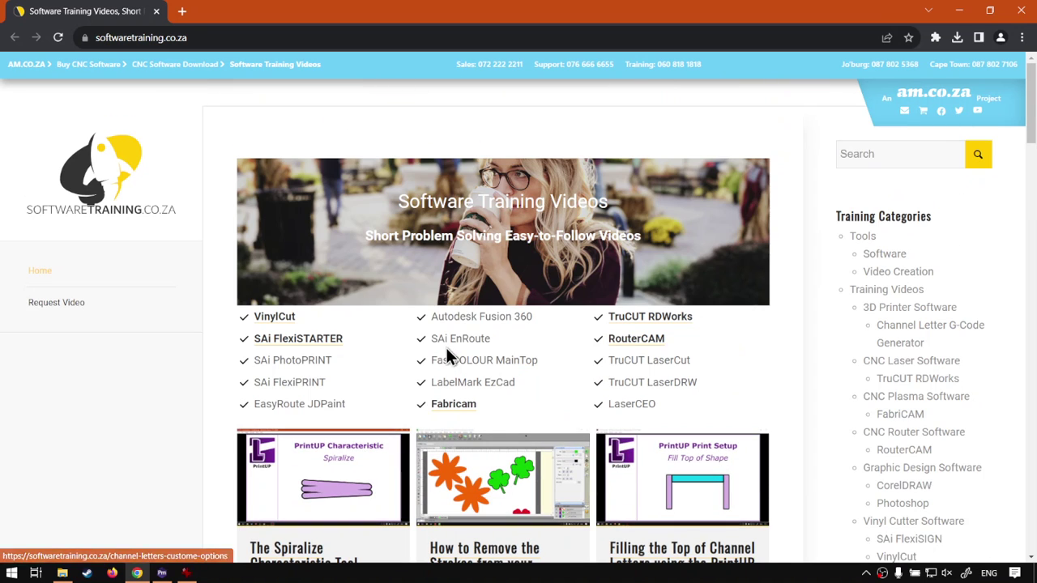